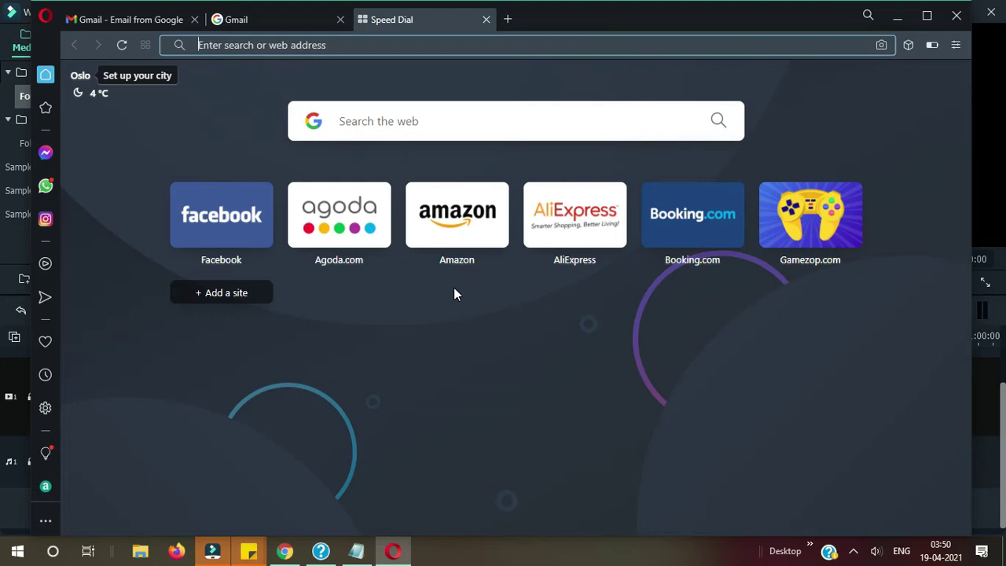
Search the web for 'gmail' from the address bar, accepting the corrected spelling.
click(330, 46)
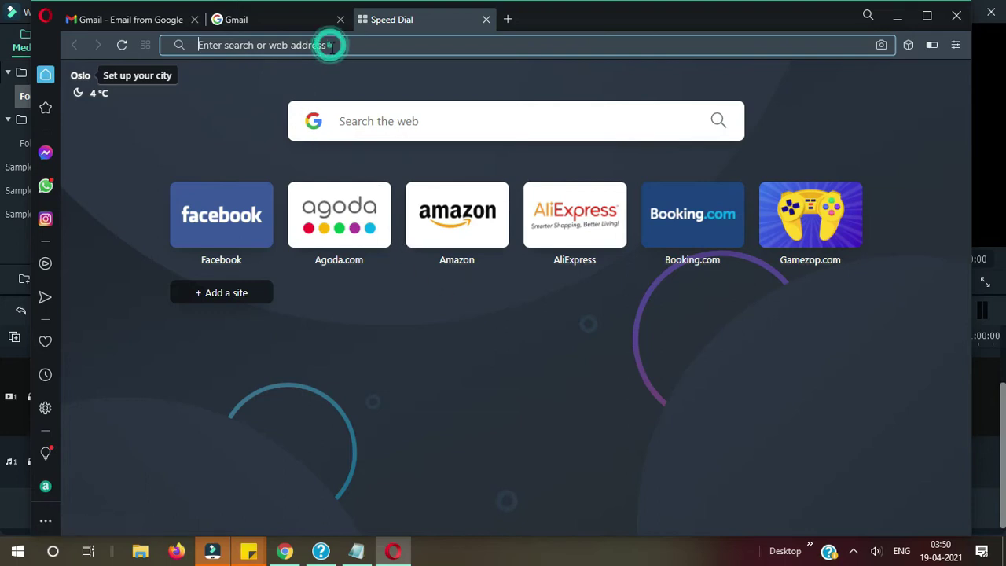
text(gmailg)
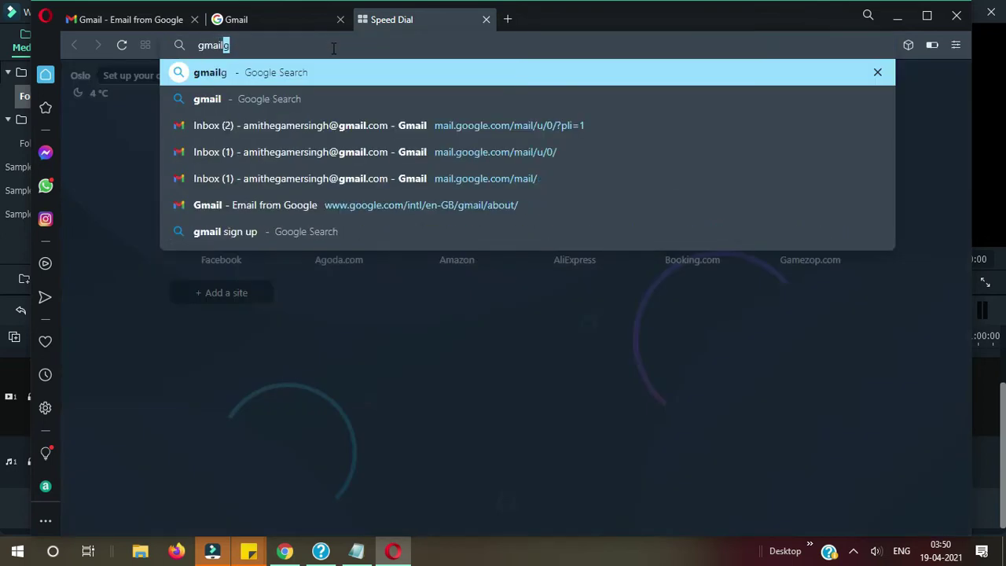
key(Return)
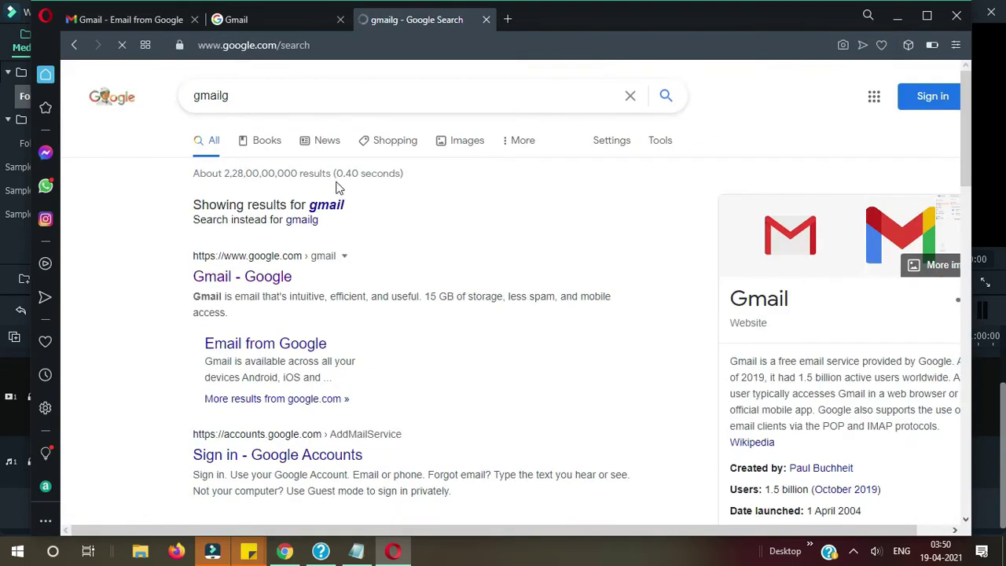
click(333, 204)
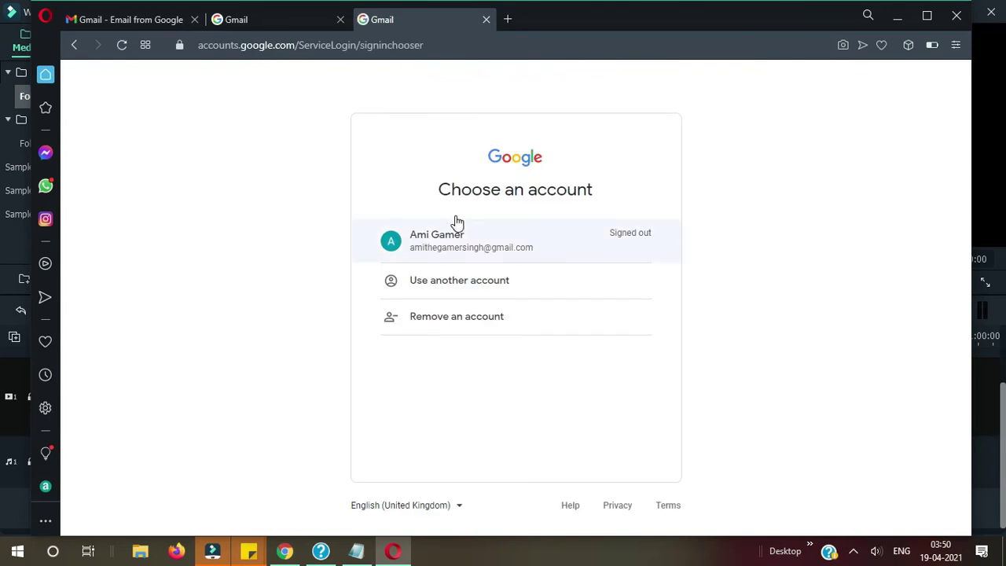
Pick the existing account on Choose an account and sign in with its password.
click(460, 228)
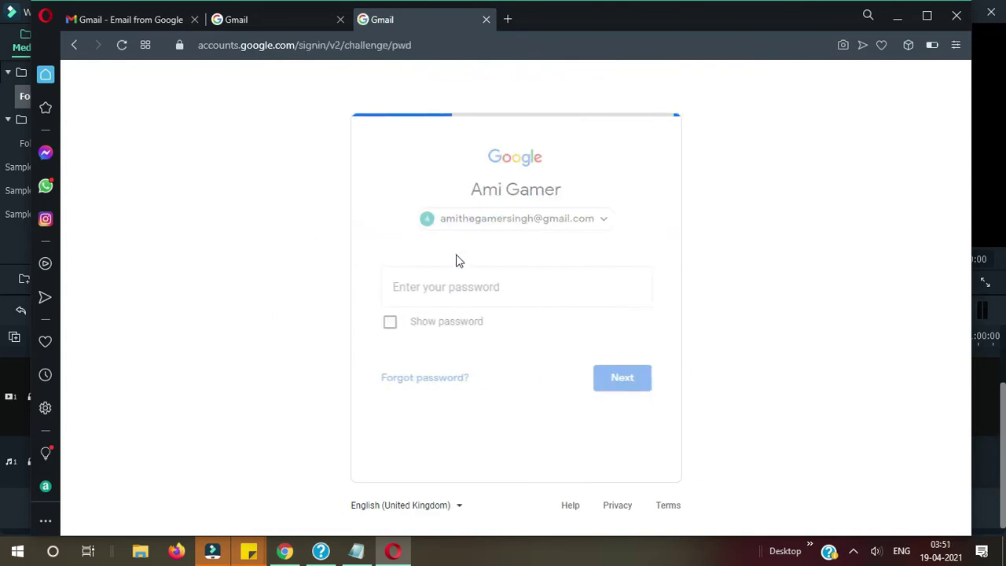
text(••)
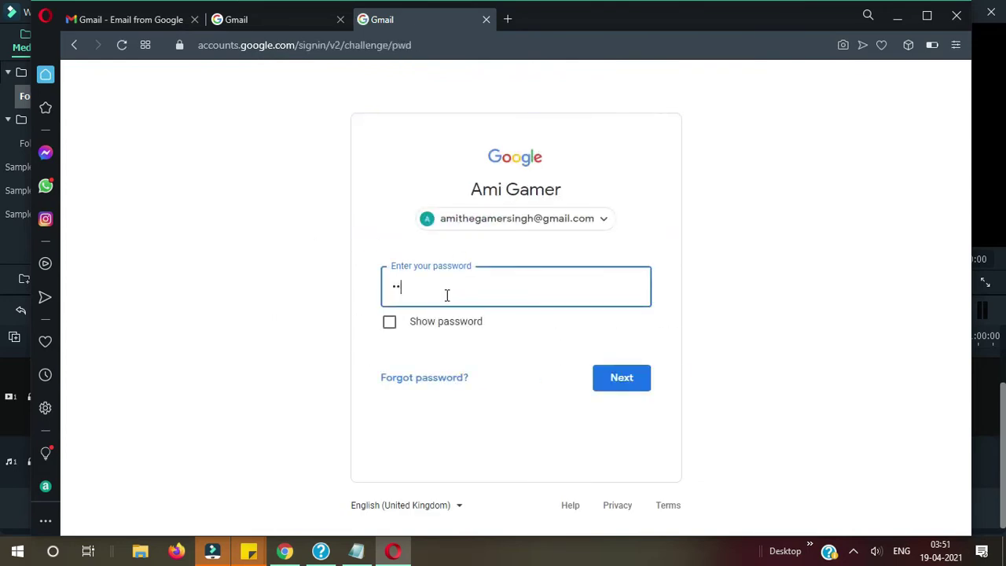
text(•••)
key(Return)
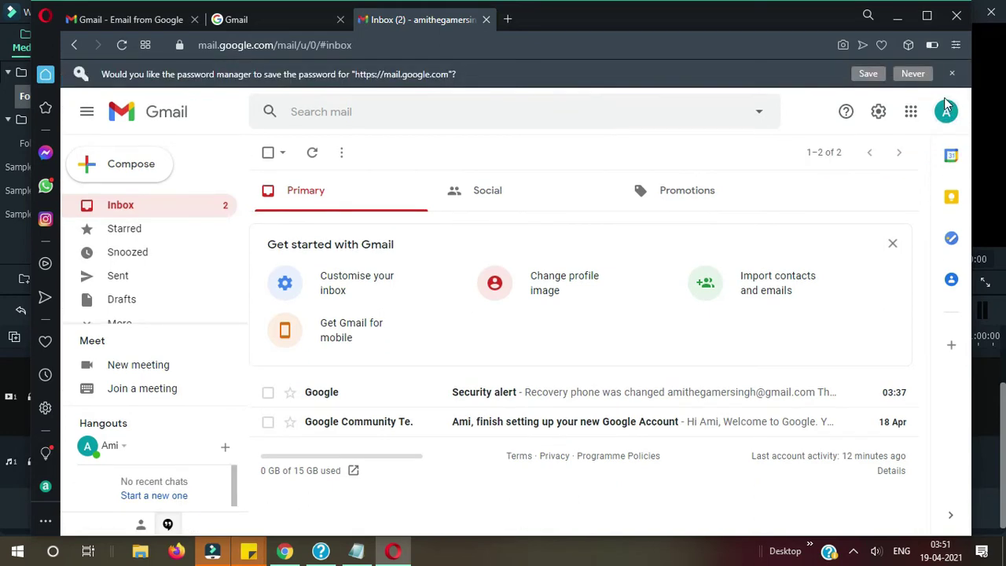
Go to Manage your Google Account's Personal info page and scroll through the account details.
click(944, 114)
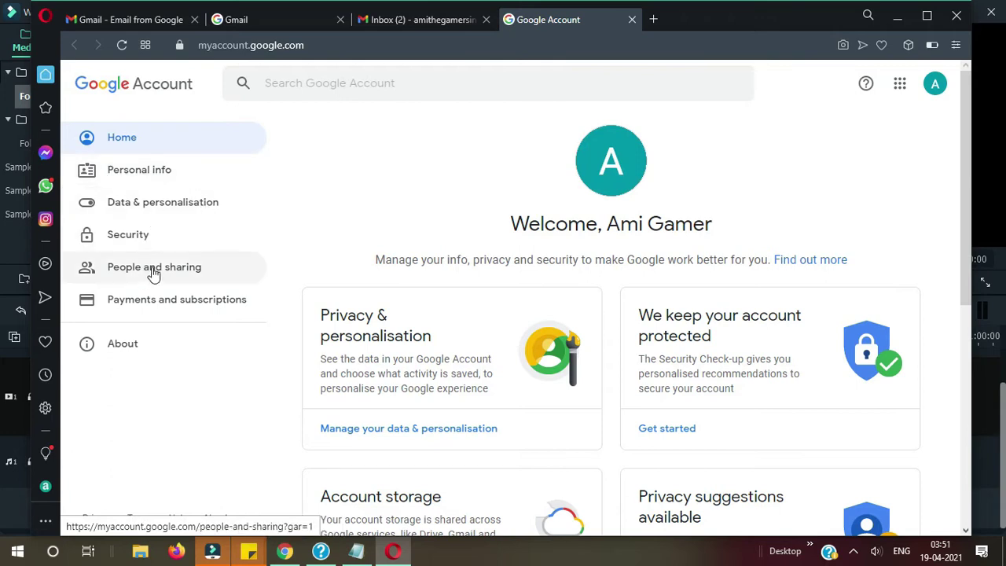
click(142, 178)
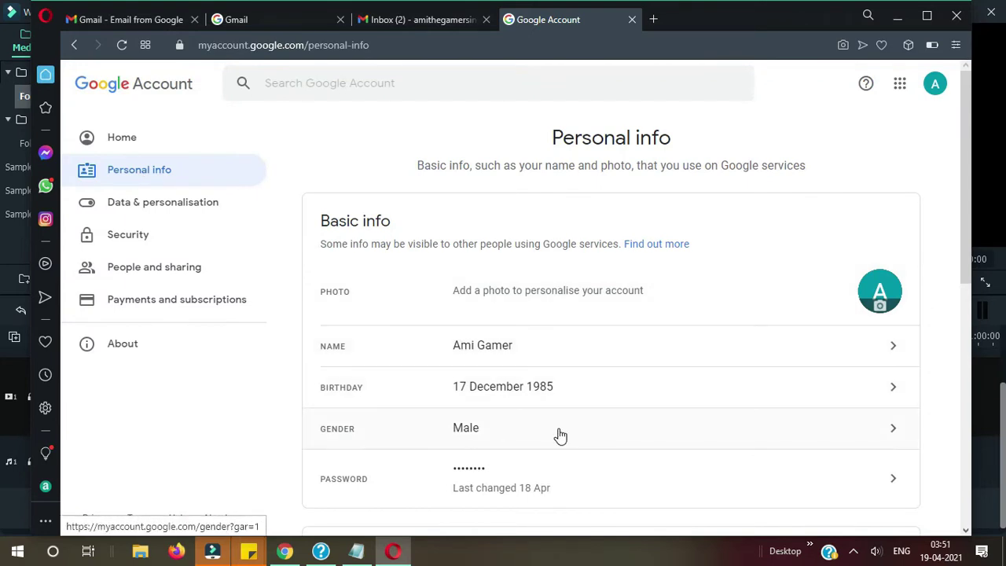
scroll(853, 308, down, 2)
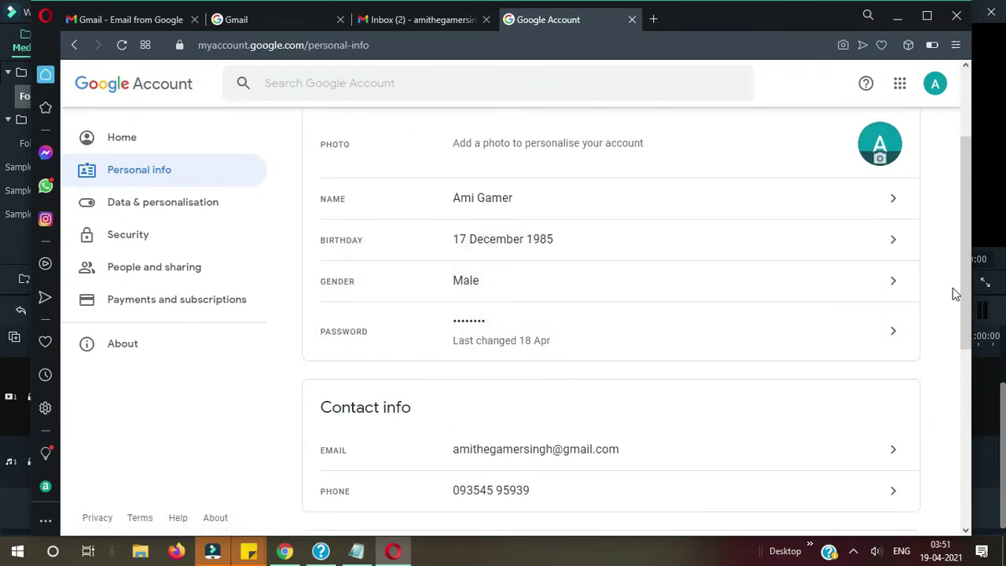
drag(963, 291, 970, 196)
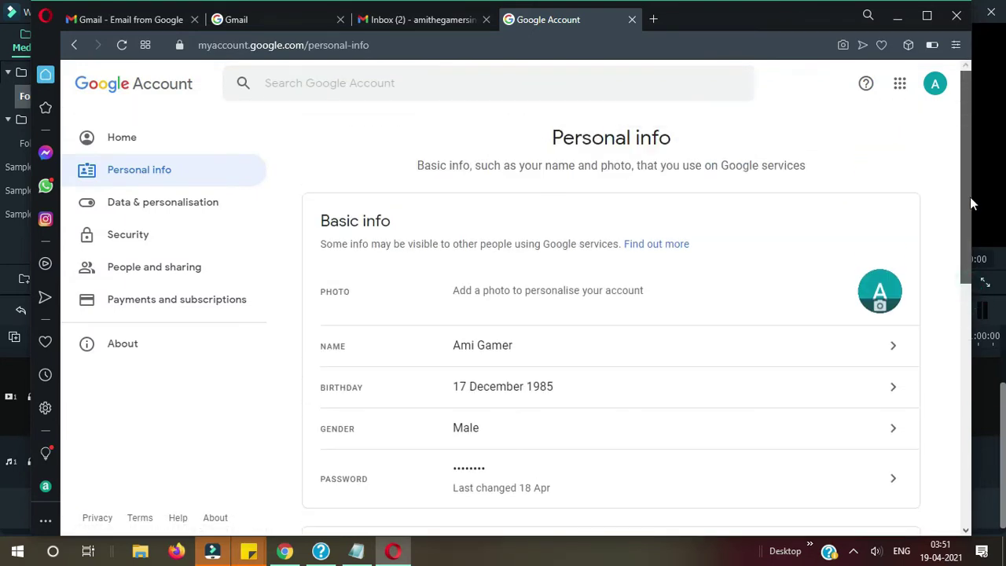
Open Security and scroll to Signing in to Google, where 2-Step Verification shows Off.
click(132, 240)
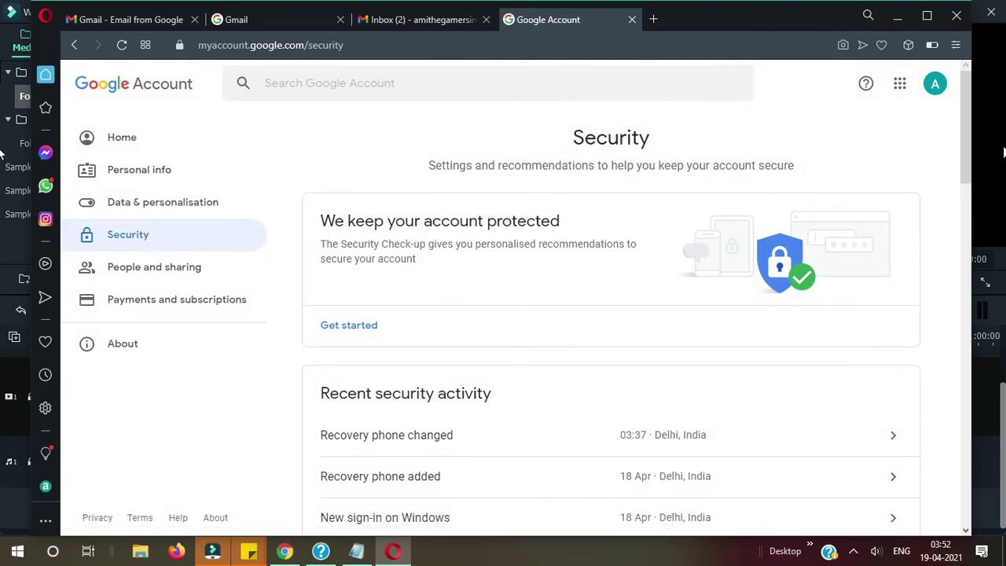
drag(967, 157, 968, 181)
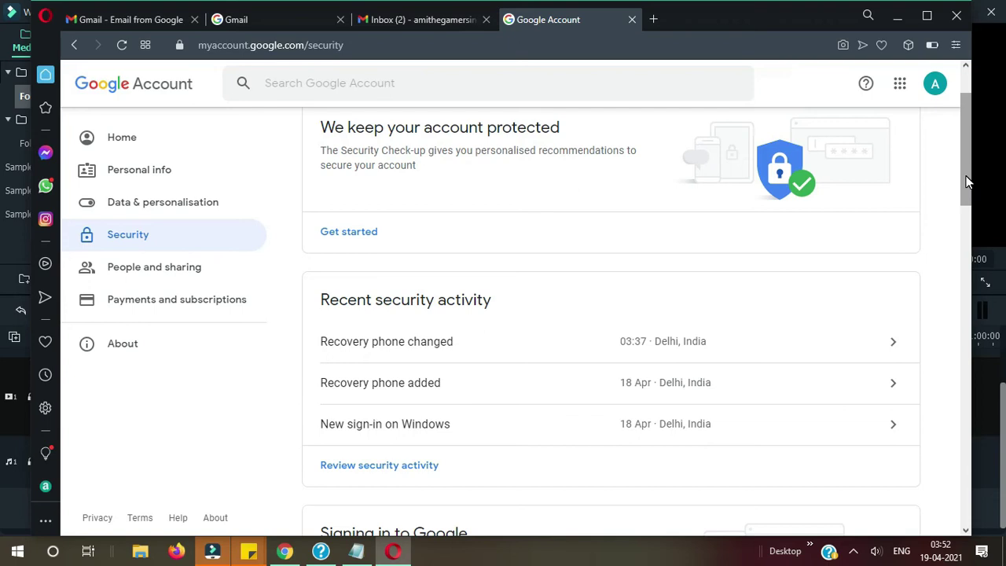
drag(967, 182, 975, 256)
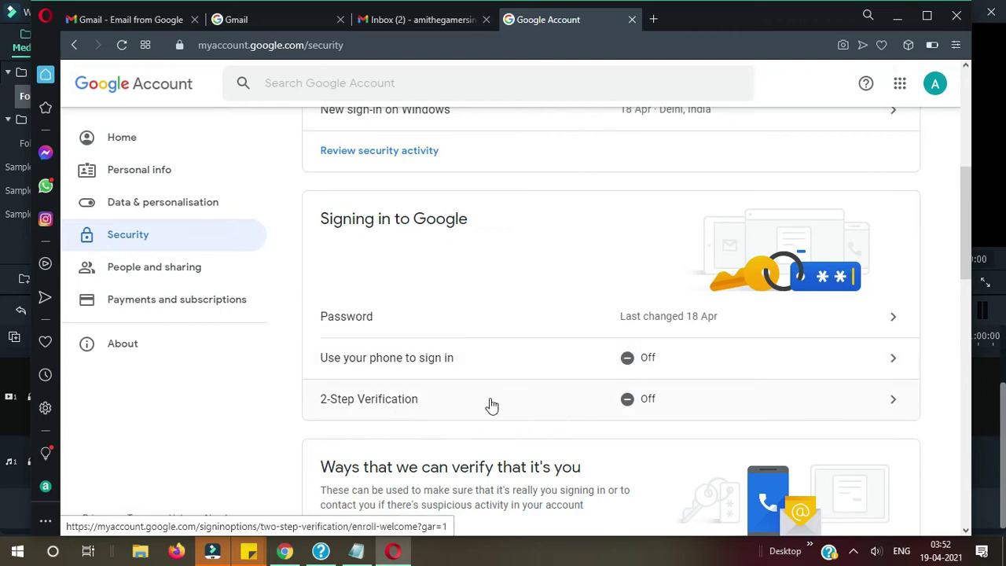
Open the 2-Step Verification intro and highlight the 'Add an extra layer of security' point.
click(892, 398)
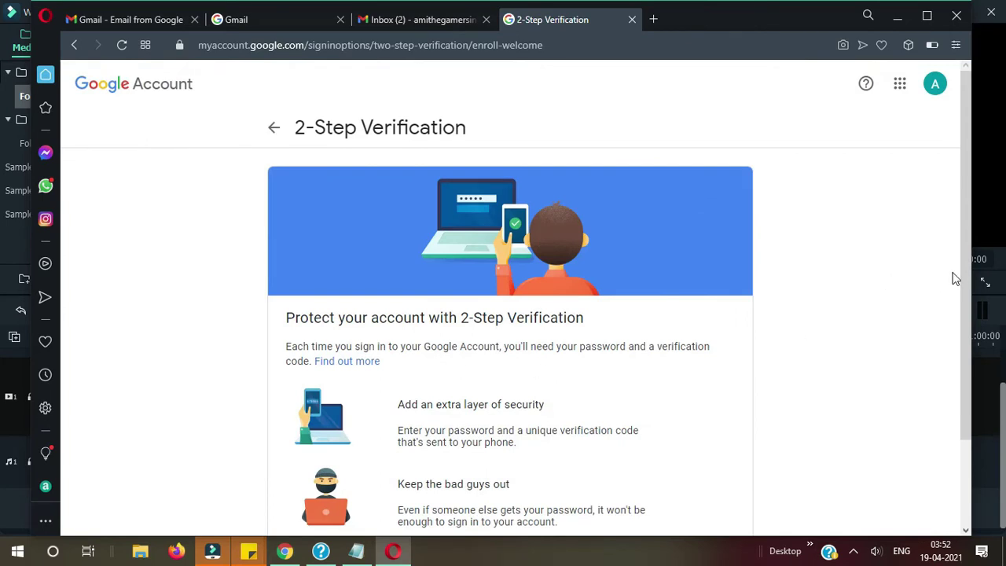
scroll(787, 298, down, 1)
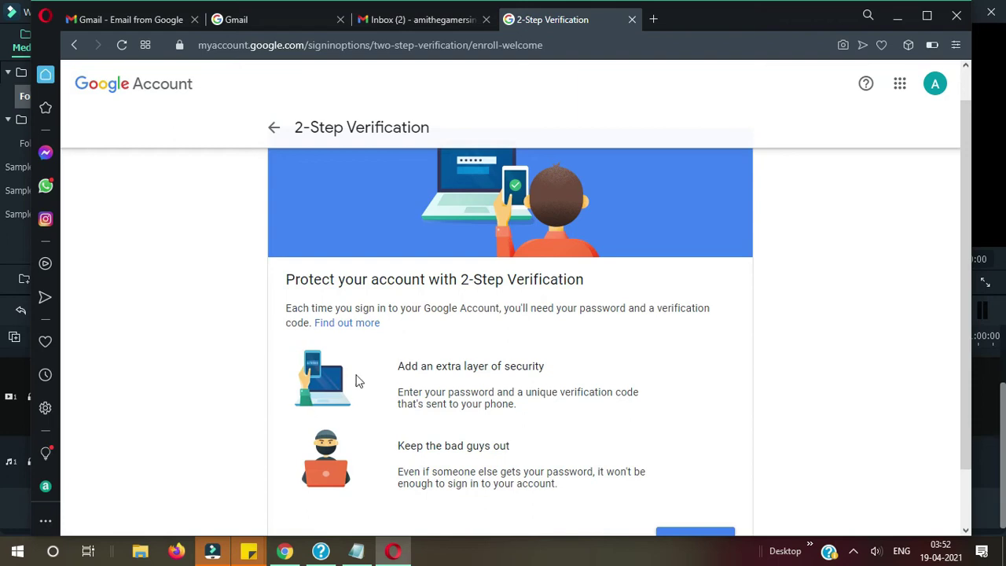
drag(399, 366, 553, 375)
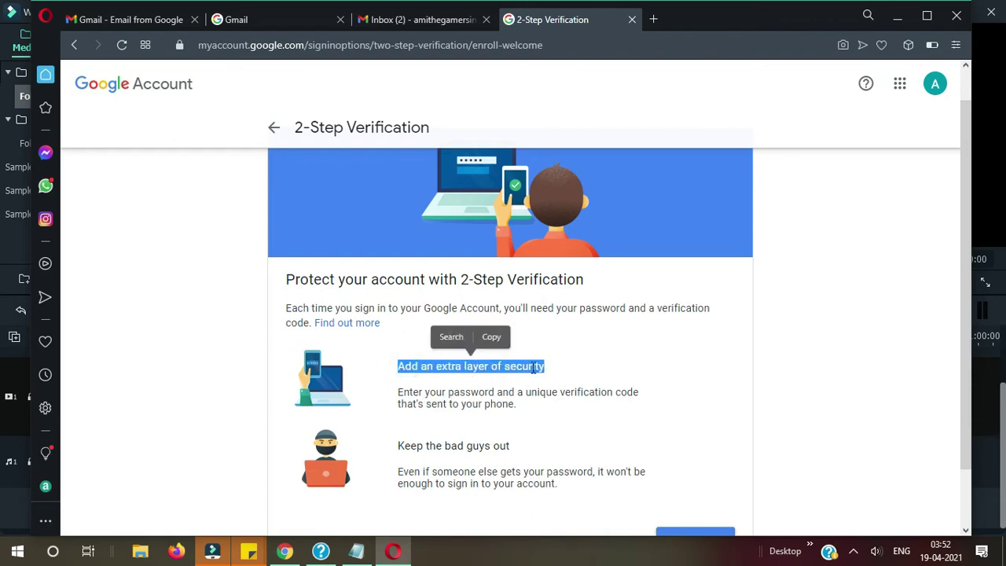
click(537, 412)
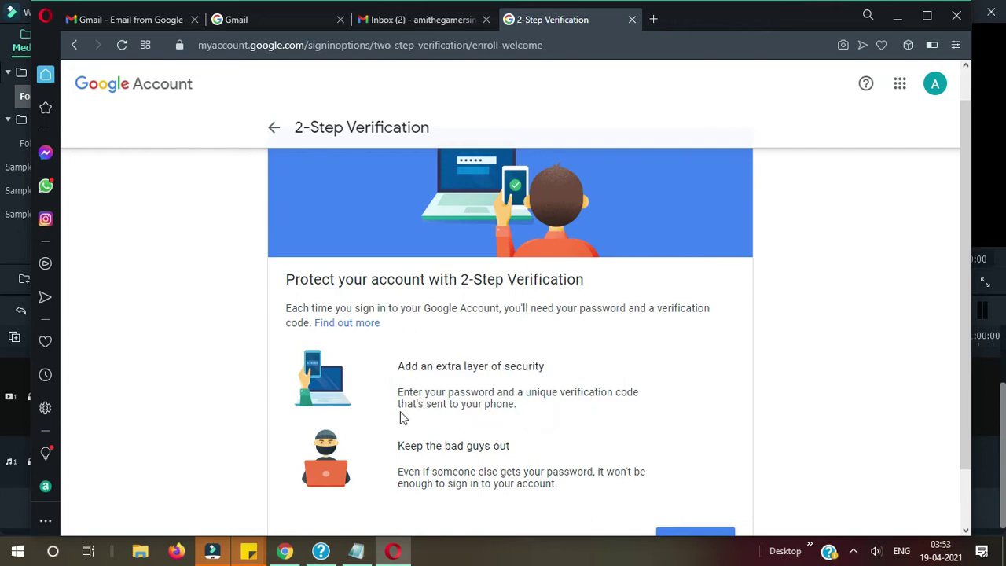
Highlight the phone-code, 'Keep the bad guys out' and stolen-password passages, then scroll down.
drag(473, 405, 519, 405)
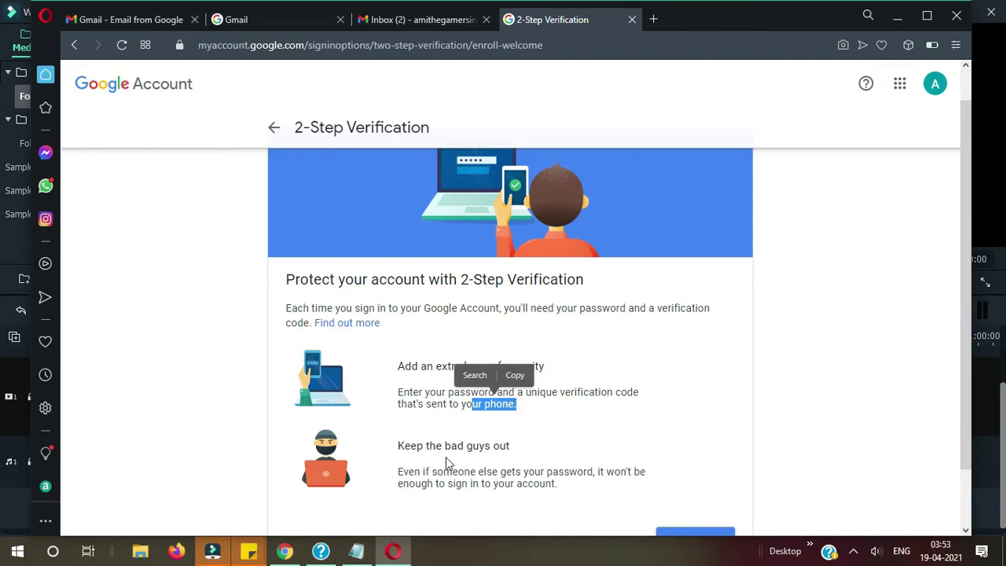
click(390, 446)
drag(408, 446, 515, 454)
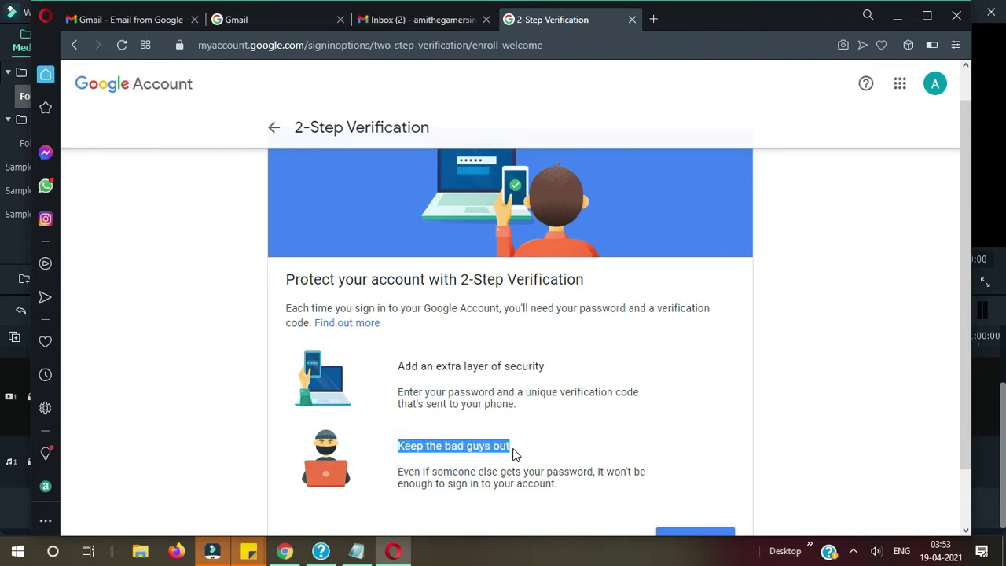
click(404, 500)
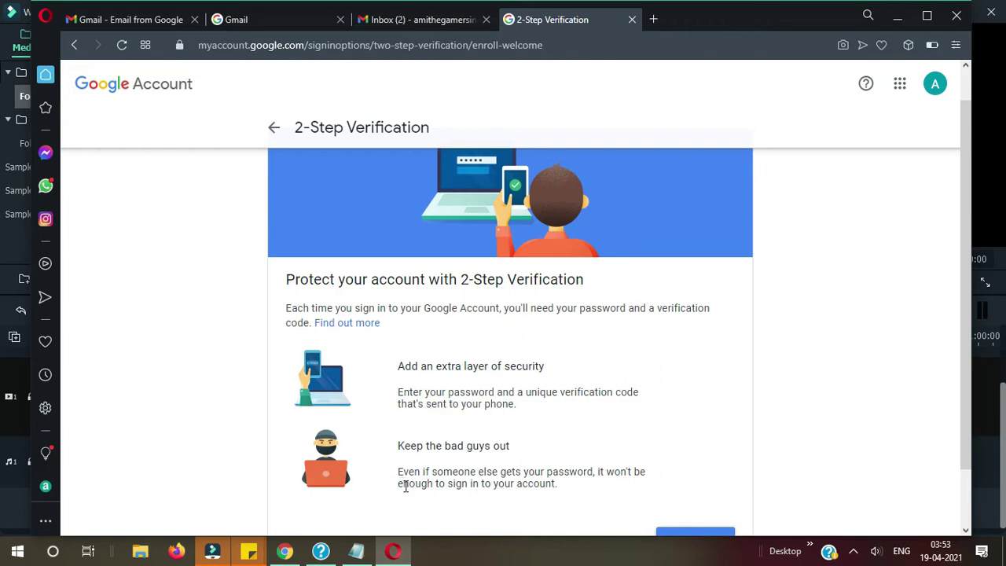
drag(399, 471, 645, 472)
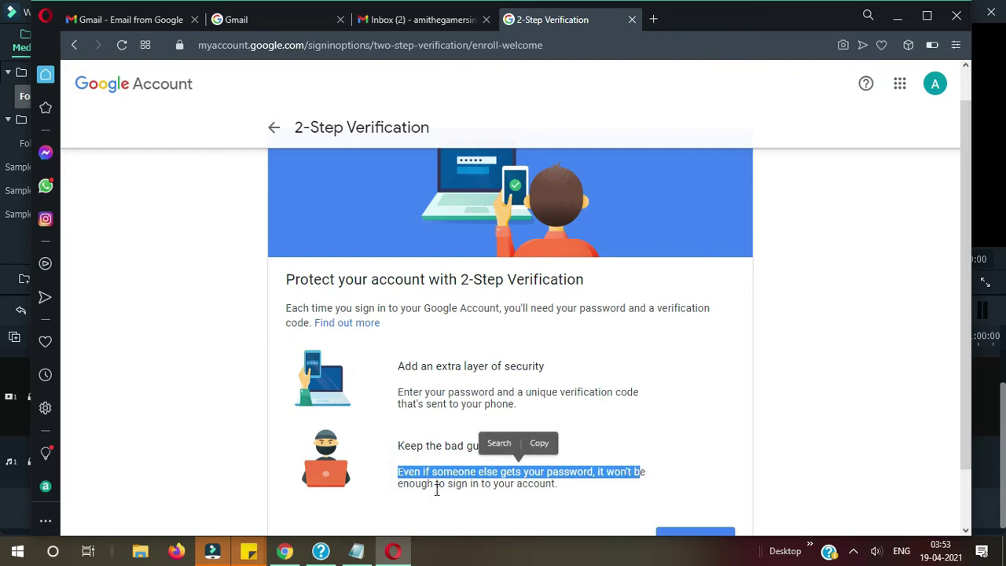
click(512, 503)
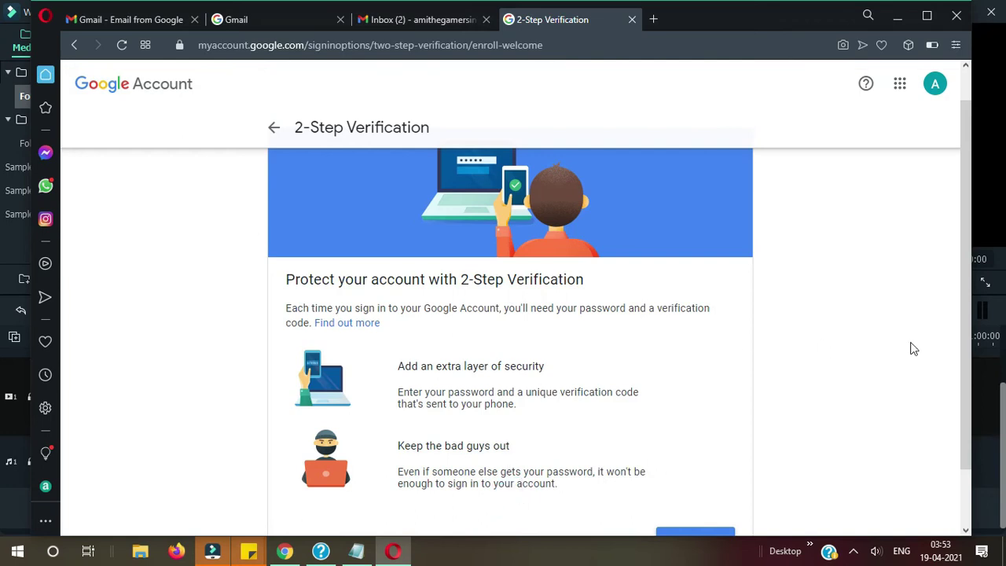
drag(969, 339, 970, 341)
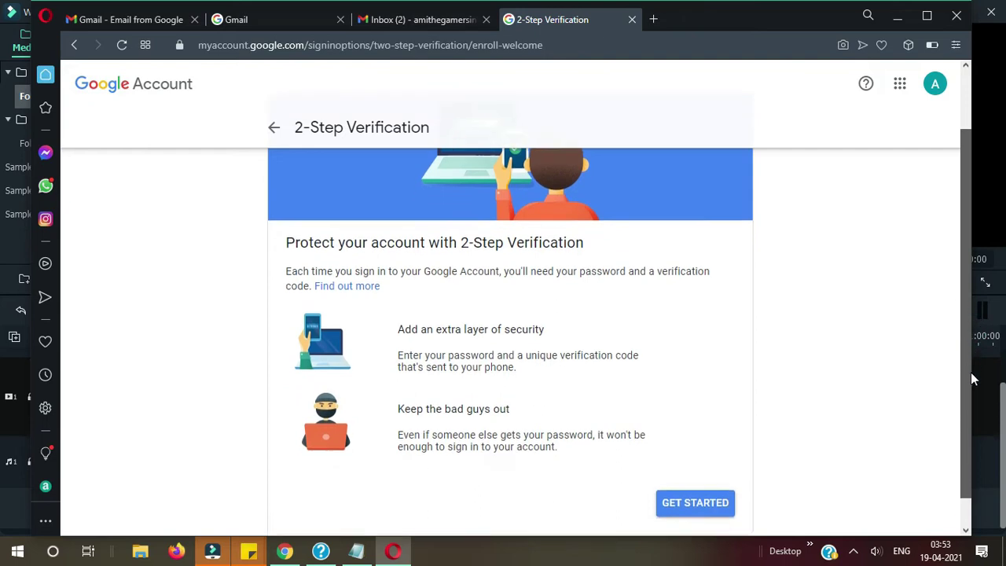
scroll(972, 380, down, 1)
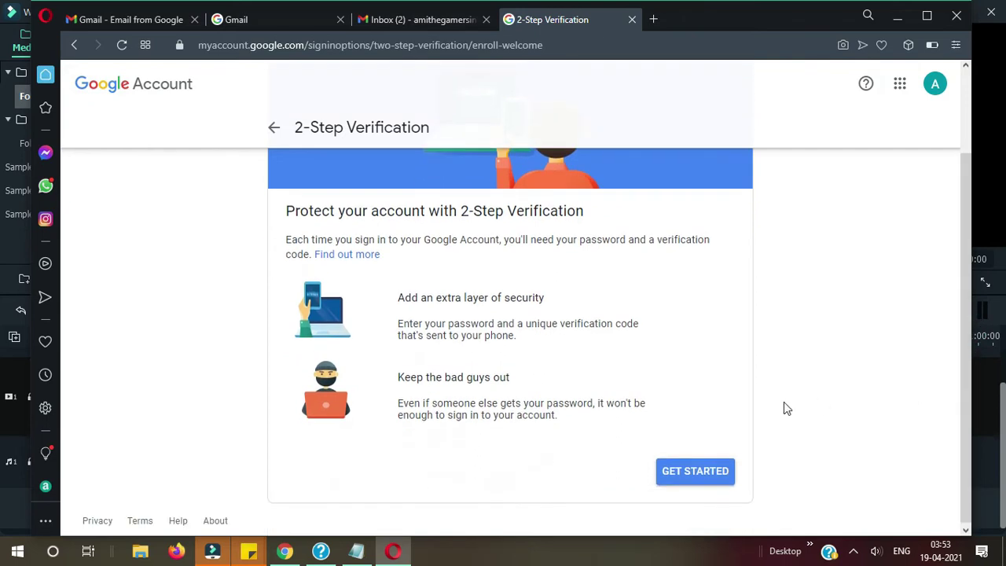
Start setup with GET STARTED and re-enter the account password to continue.
click(673, 476)
click(666, 464)
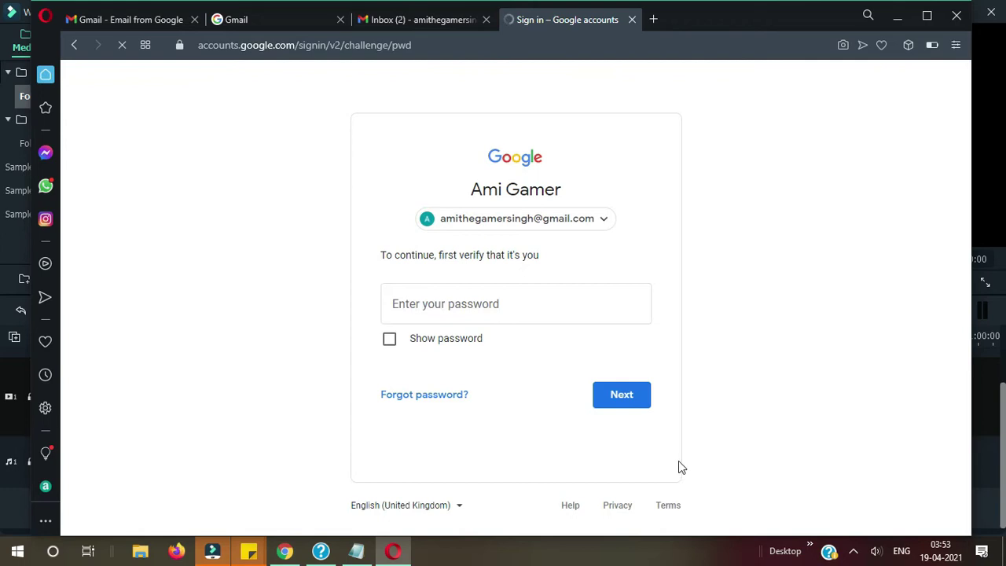
click(561, 306)
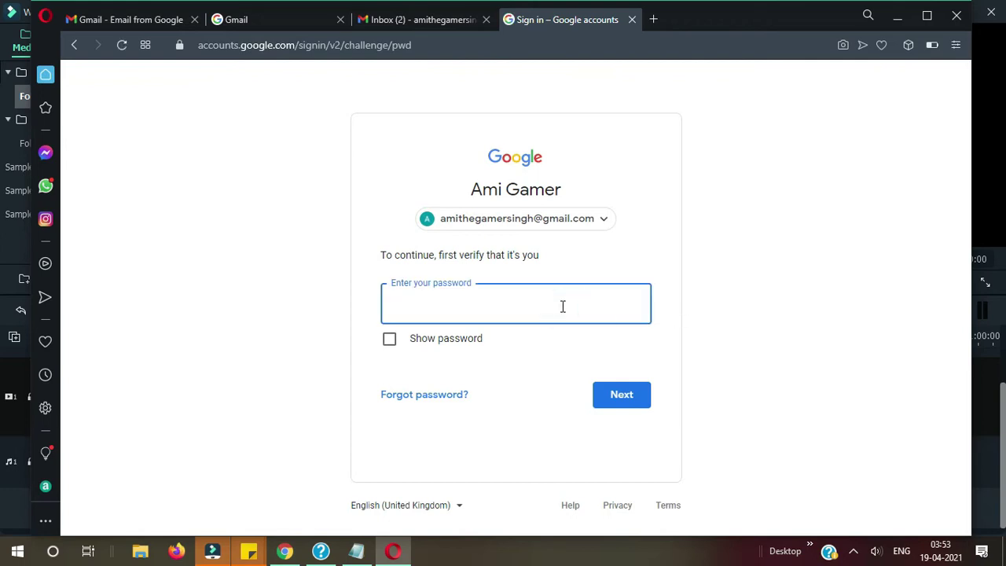
text(**********)
click(623, 402)
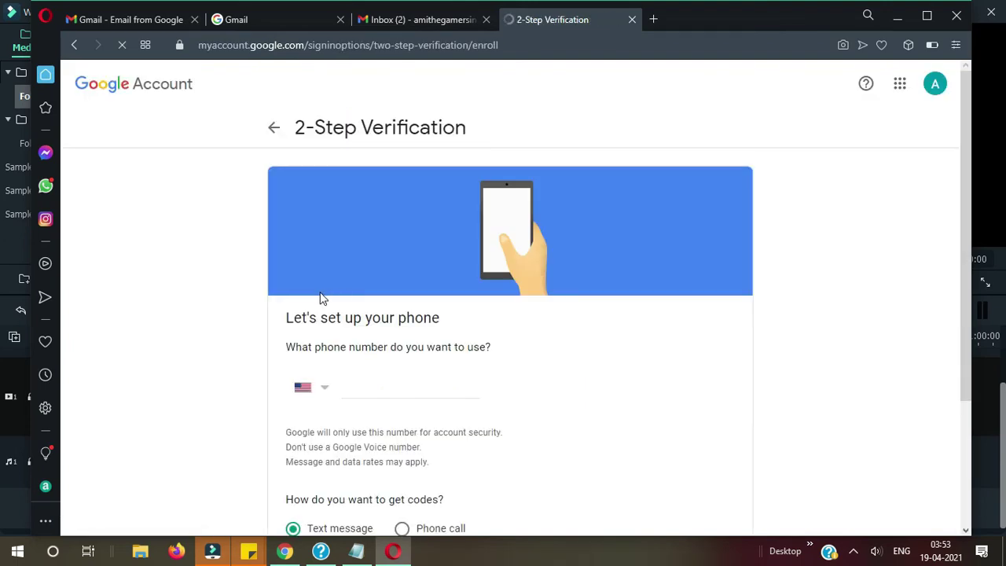
Paste the phone number and submit it with Text message selected to receive a code.
key(ctrl+v)
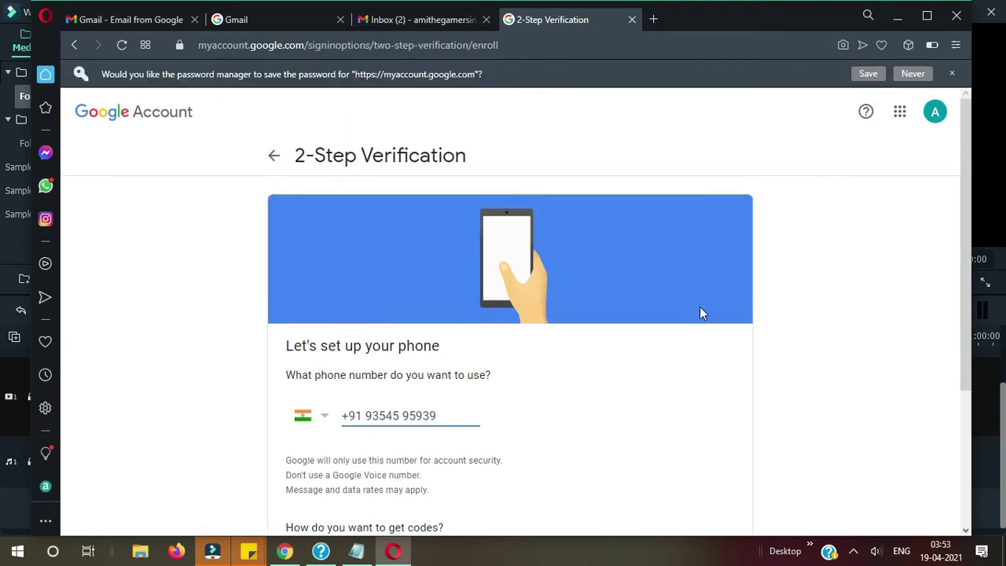
drag(964, 272, 966, 405)
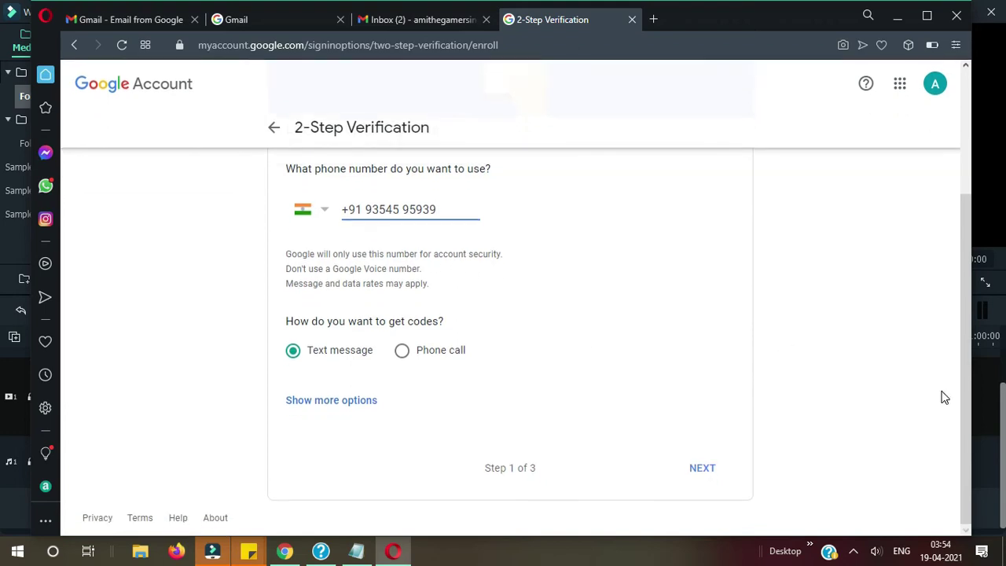
click(699, 468)
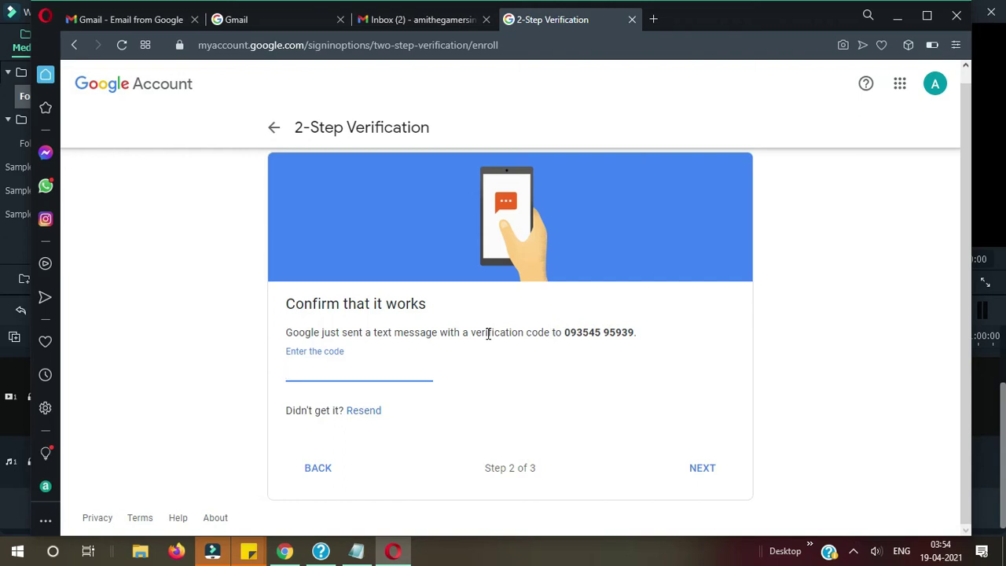
Go back, resend the code to the phone, and submit the newly texted verification code.
click(373, 412)
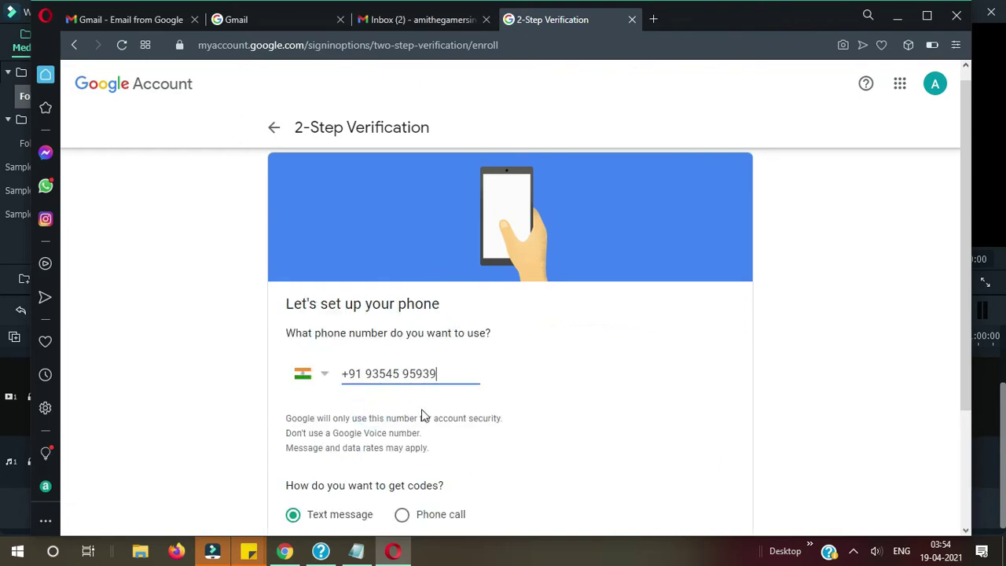
drag(966, 268, 967, 386)
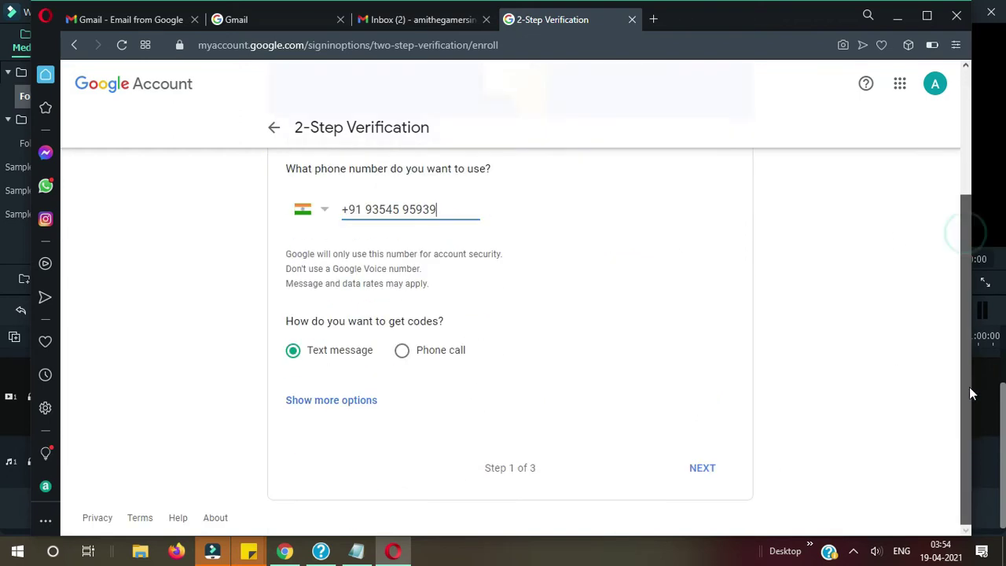
click(697, 470)
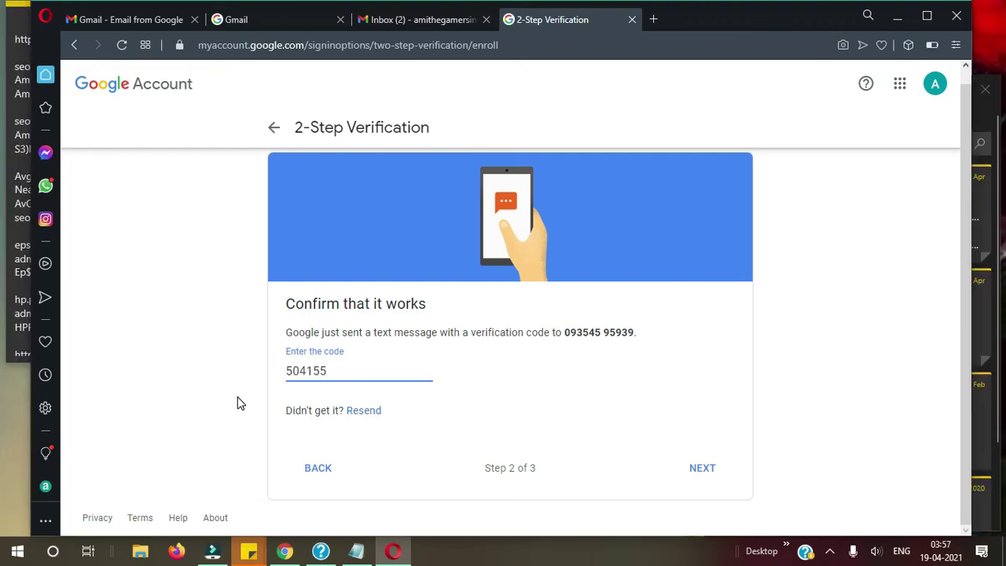
click(700, 468)
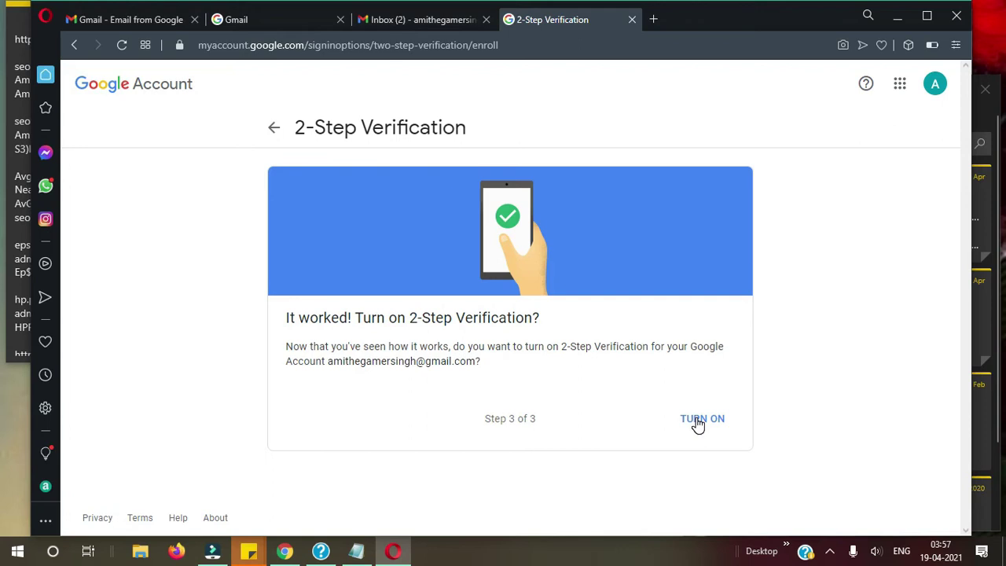
Turn on 2-Step Verification and review text-message codes as the default second step.
click(698, 423)
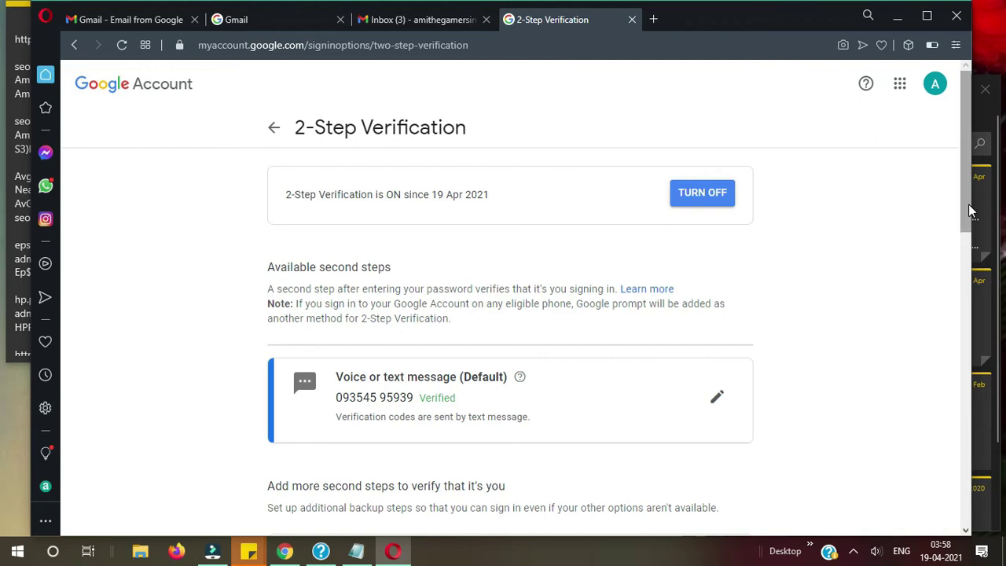
drag(966, 206, 952, 175)
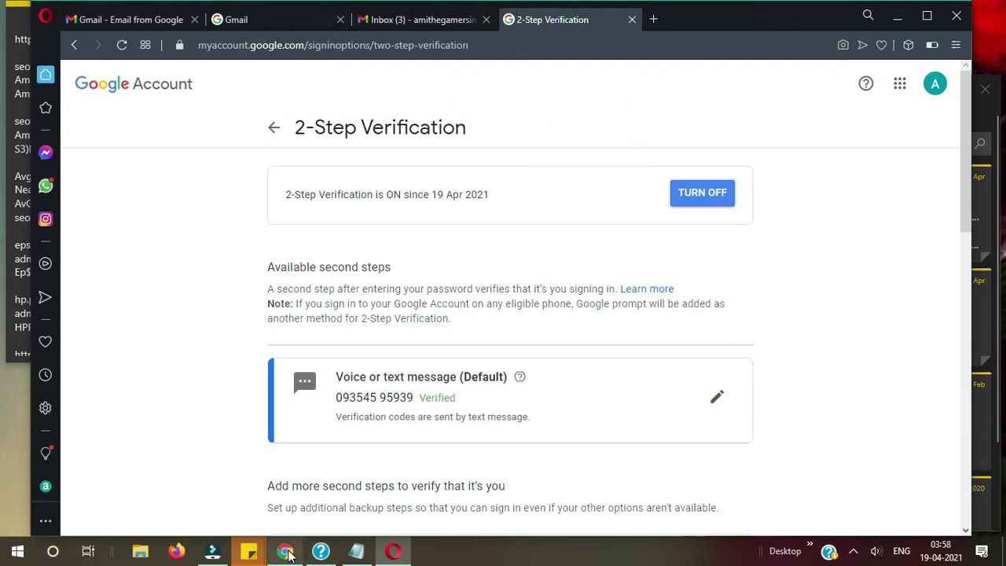
In Chrome, open a new incognito window and load gmail.com.
mouse_move(288, 554)
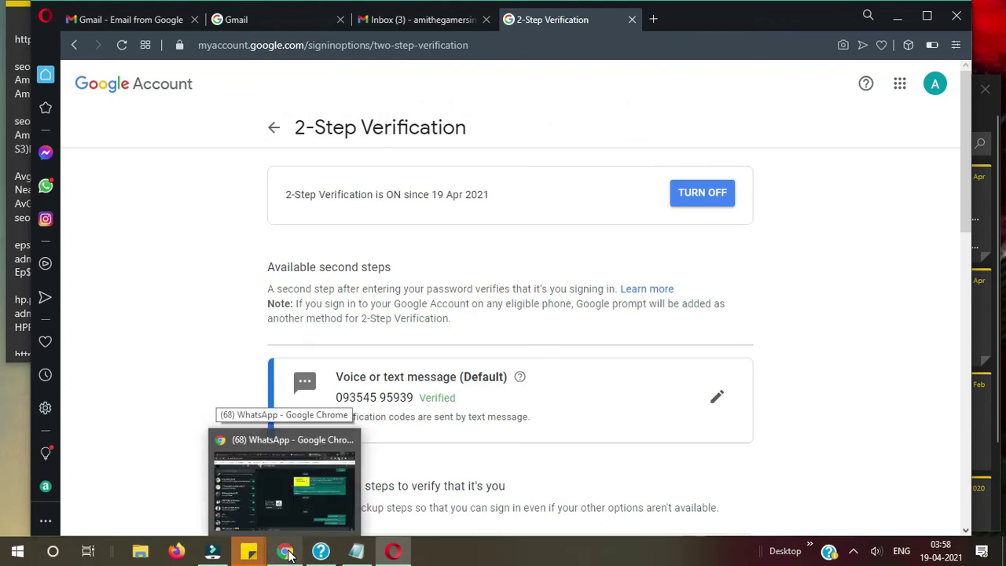
click(288, 553)
click(591, 30)
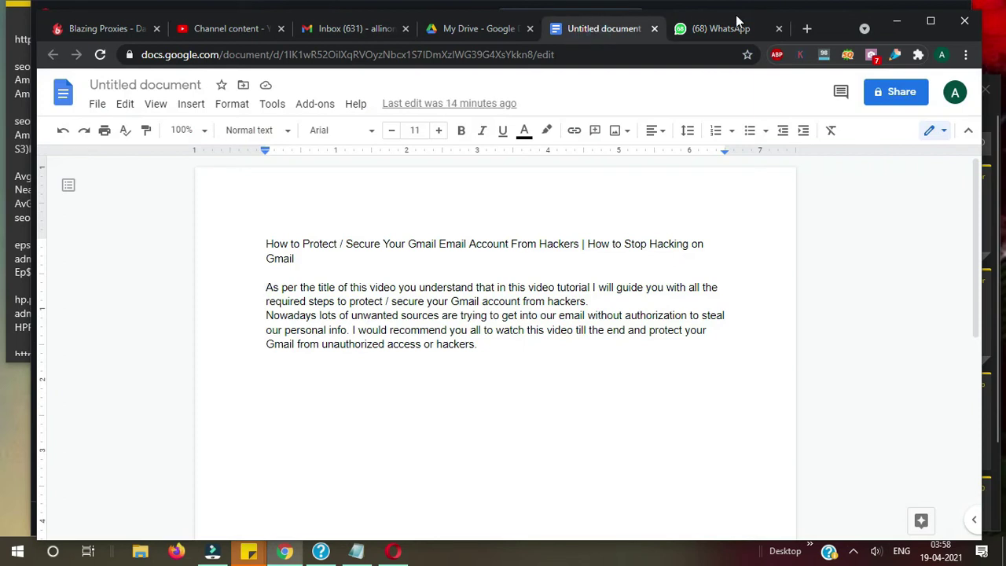
click(807, 29)
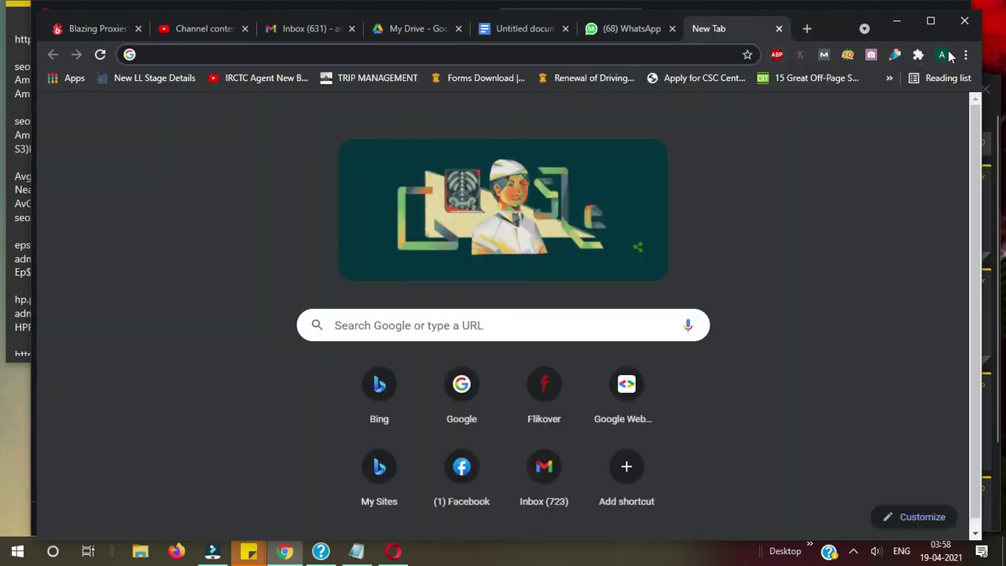
click(966, 54)
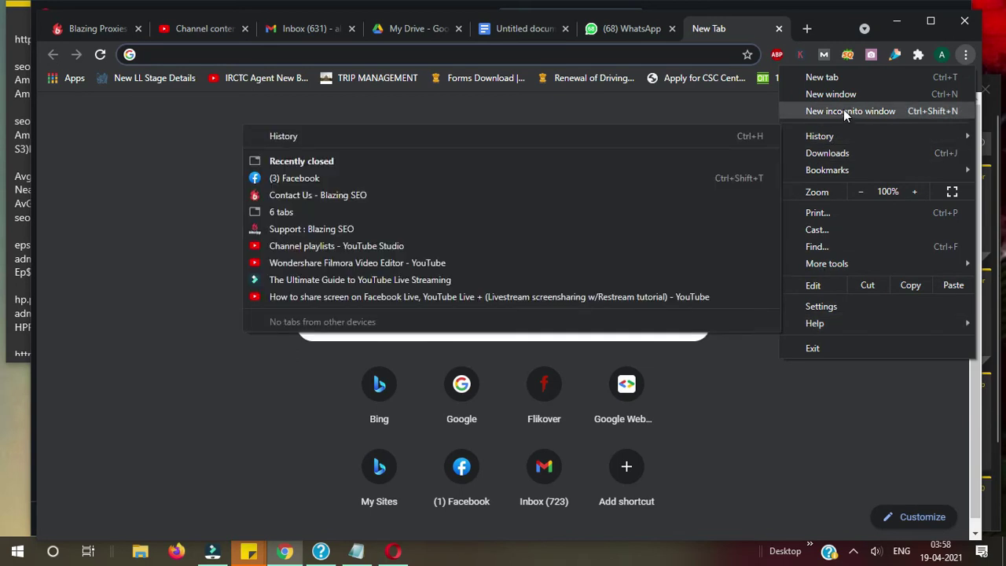
click(845, 112)
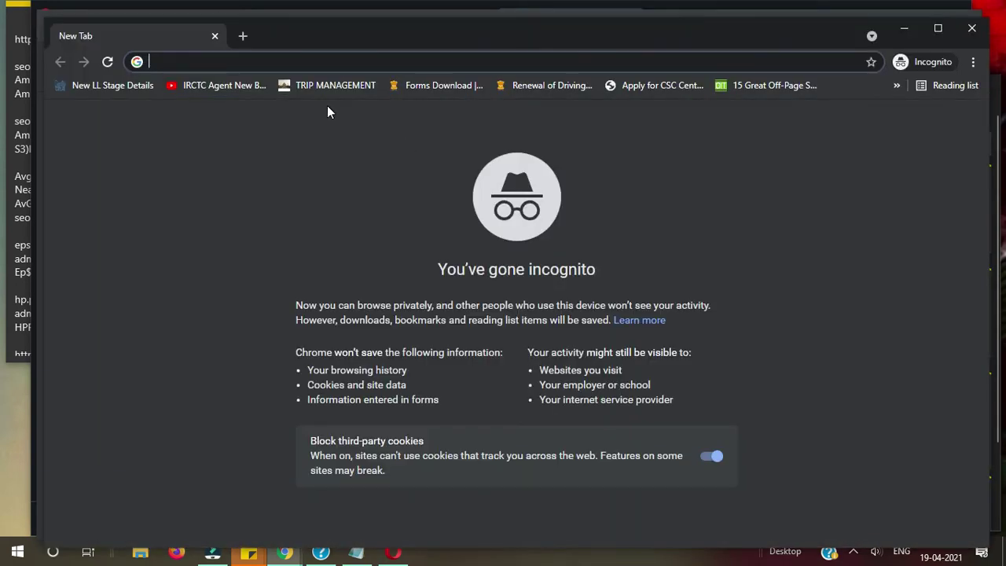
text(gmail)
key(Return)
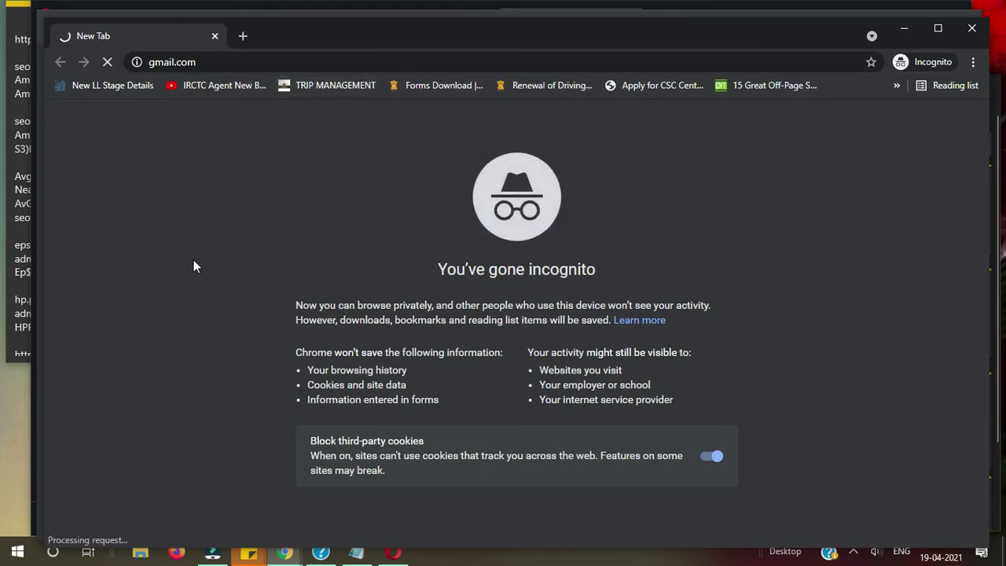
In Opera, copy the account's e-mail address from the avatar panel.
click(394, 554)
click(936, 85)
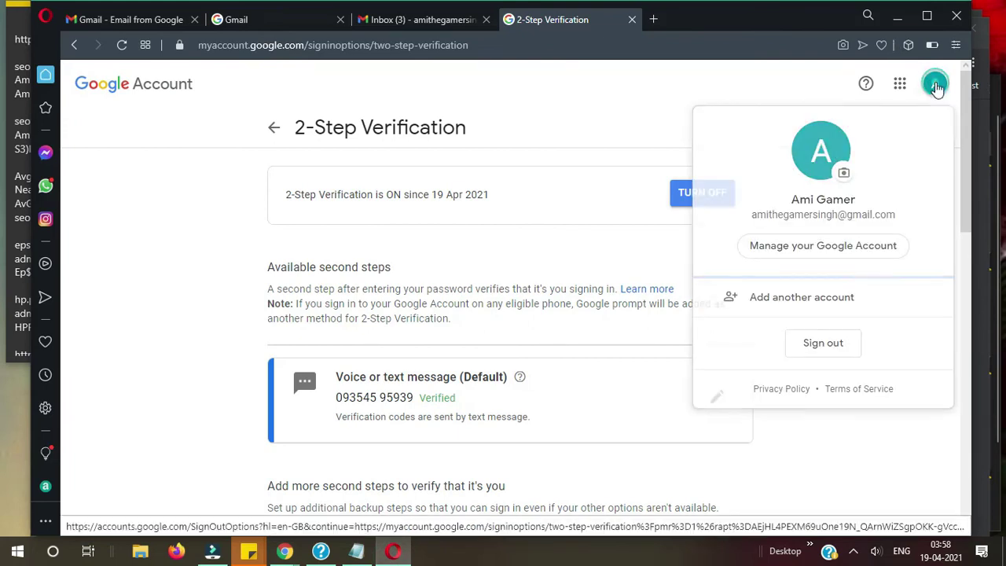
triple_click(814, 213)
right_click(813, 214)
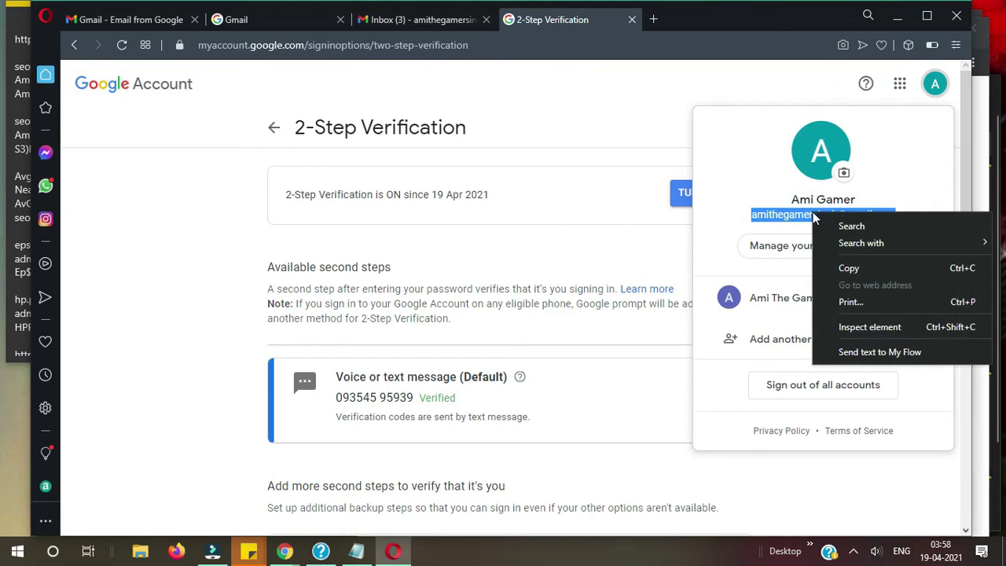
click(841, 267)
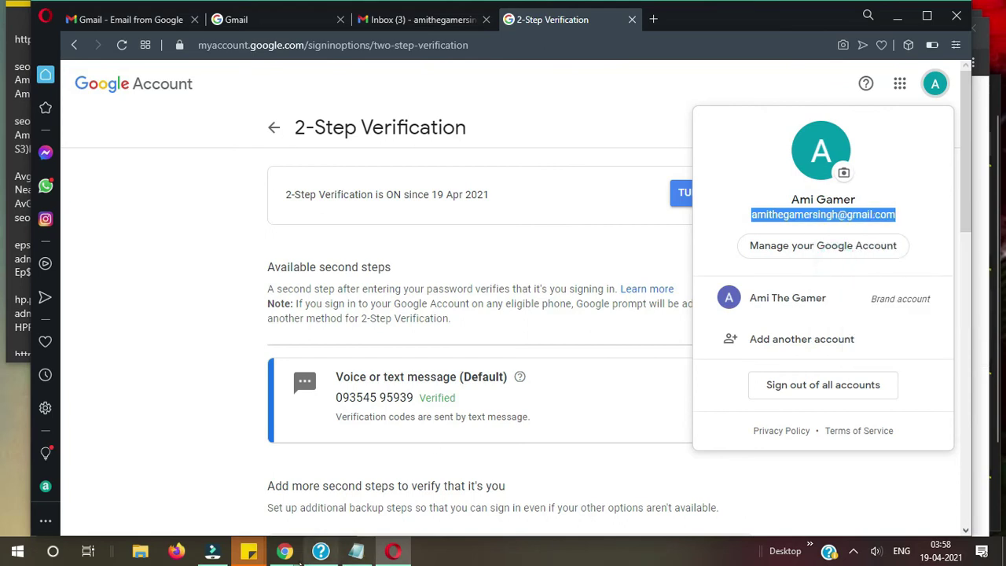
In the incognito window, paste the copied e-mail and enter the account password.
mouse_move(291, 552)
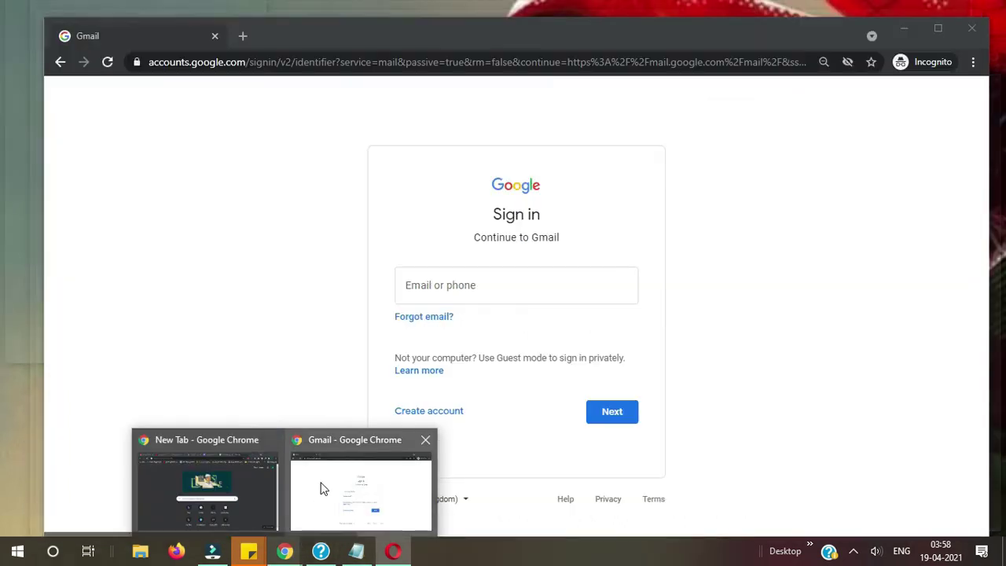
click(320, 486)
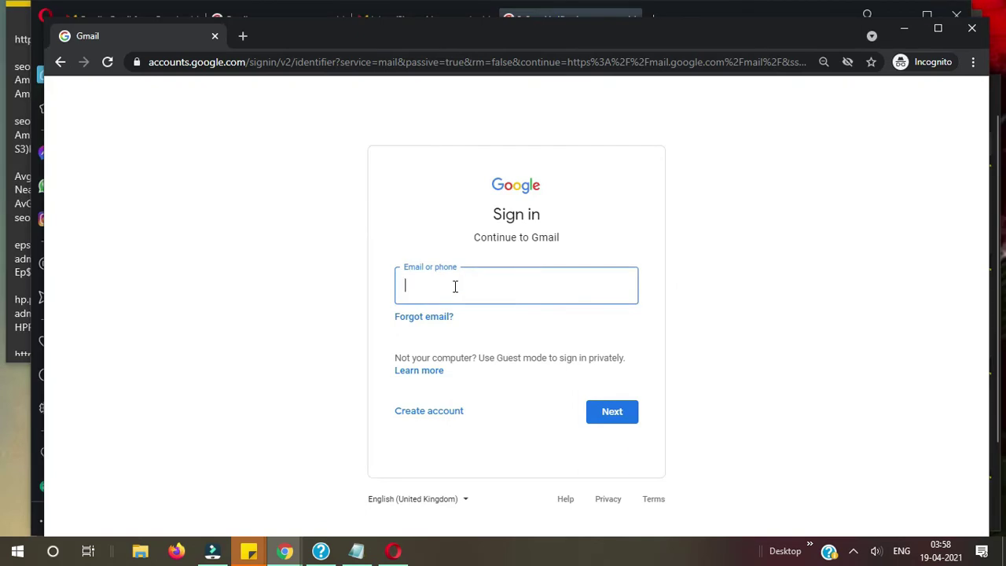
right_click(455, 286)
click(490, 403)
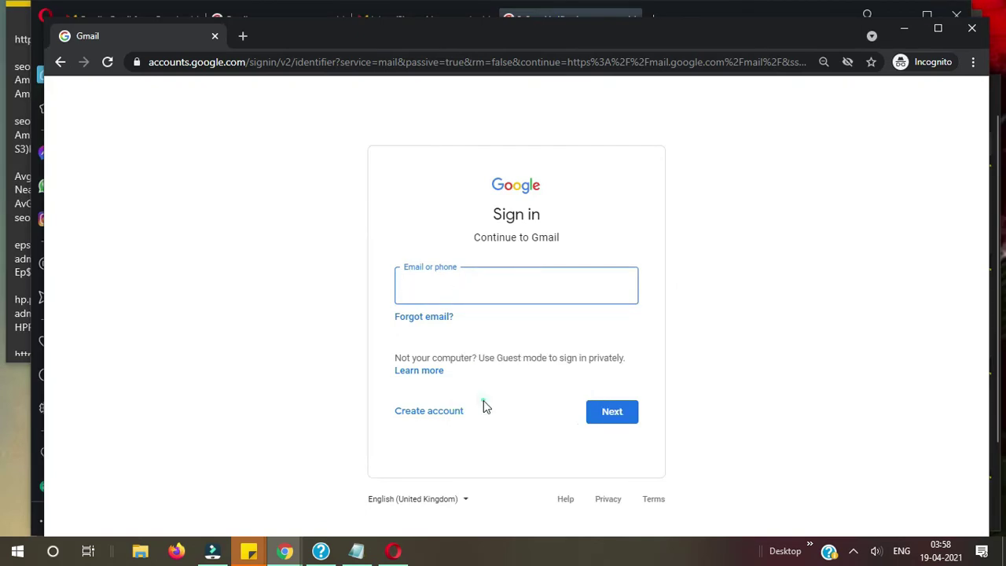
click(610, 412)
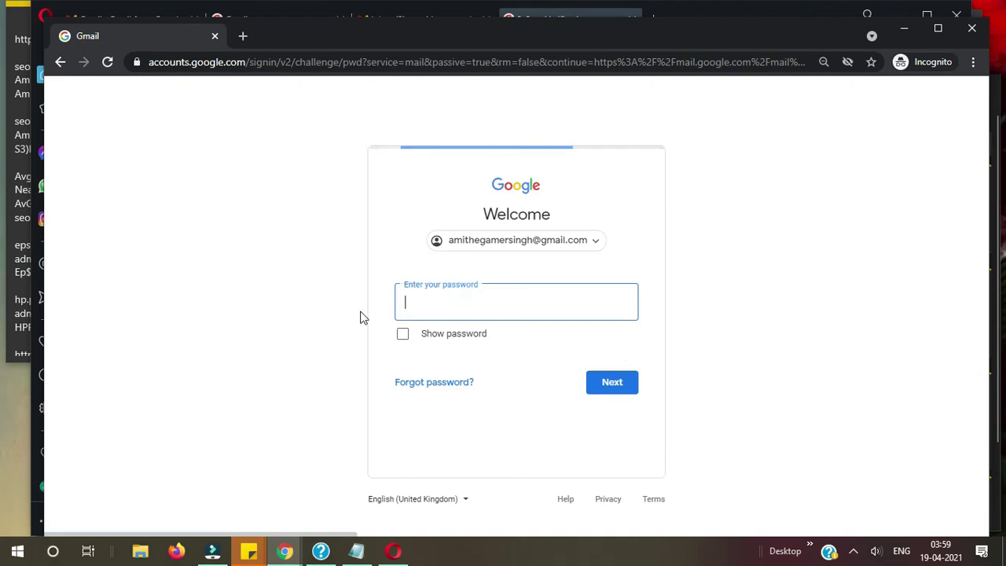
text(••••••)
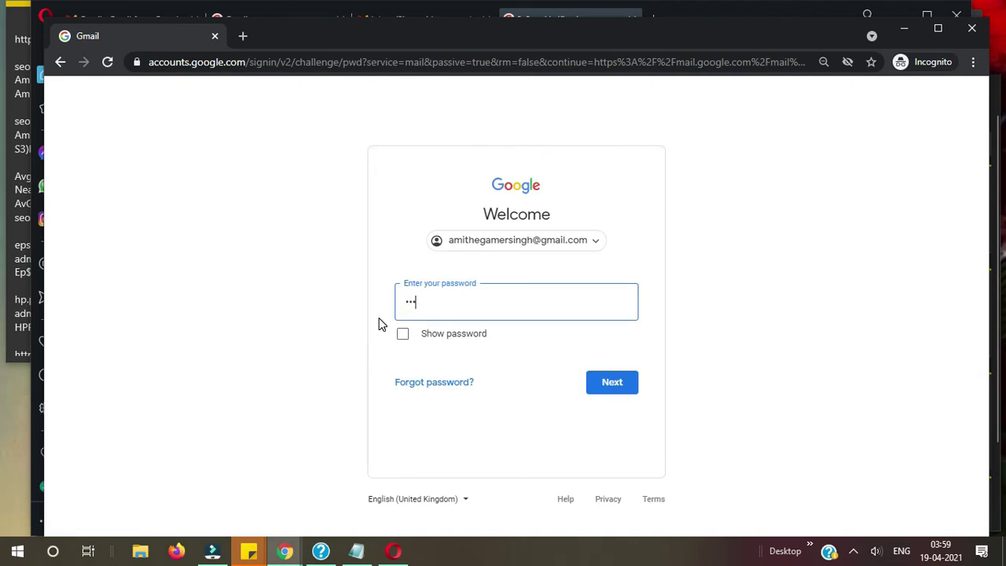
text(••••)
key(Return)
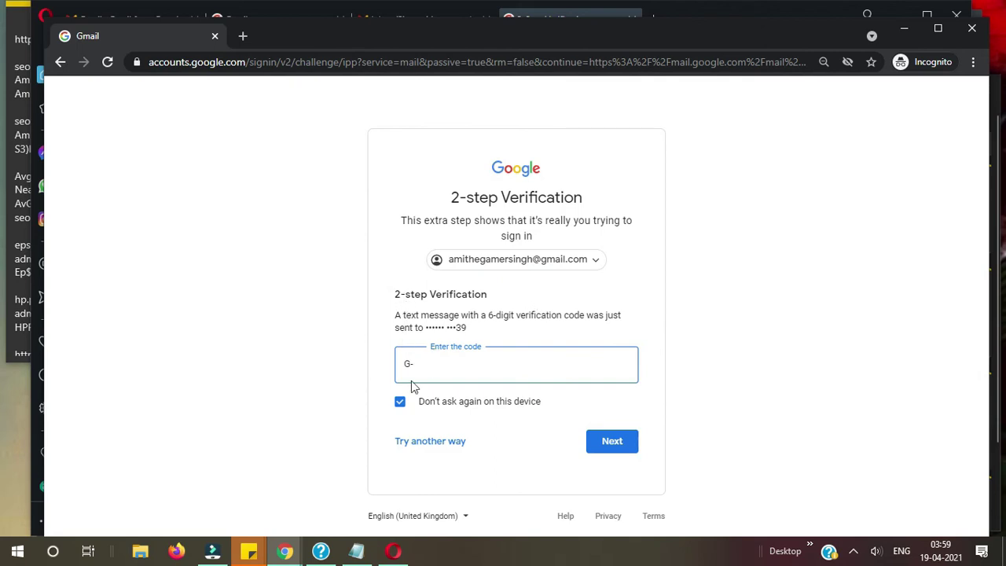
Leave 'Don't ask again on this device' unchecked on Chrome's 2-Step Verification prompt.
click(399, 407)
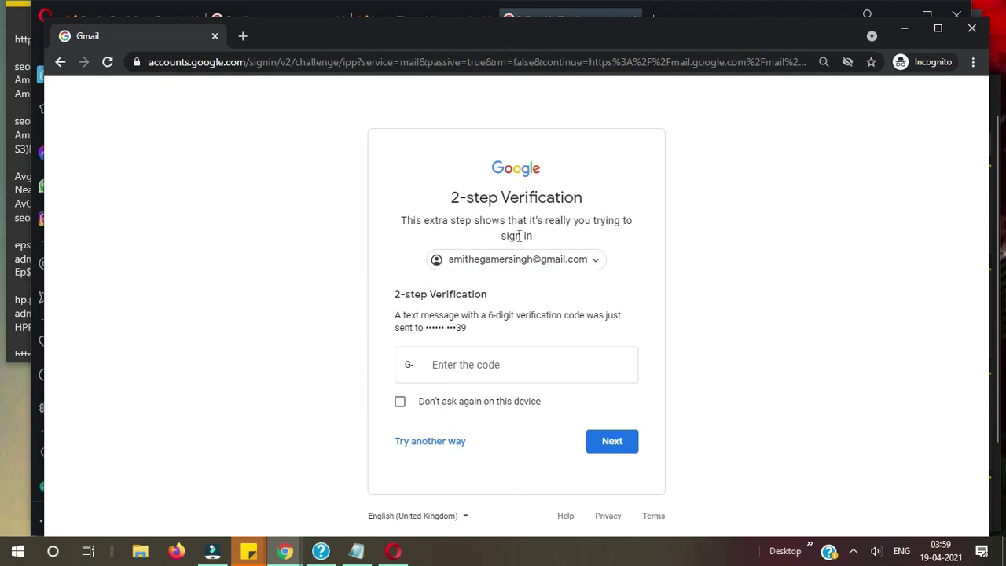
click(401, 405)
click(402, 410)
Back in Opera, return to the Security page and check it shows '2-Step Verification was turned on'.
click(394, 553)
click(228, 266)
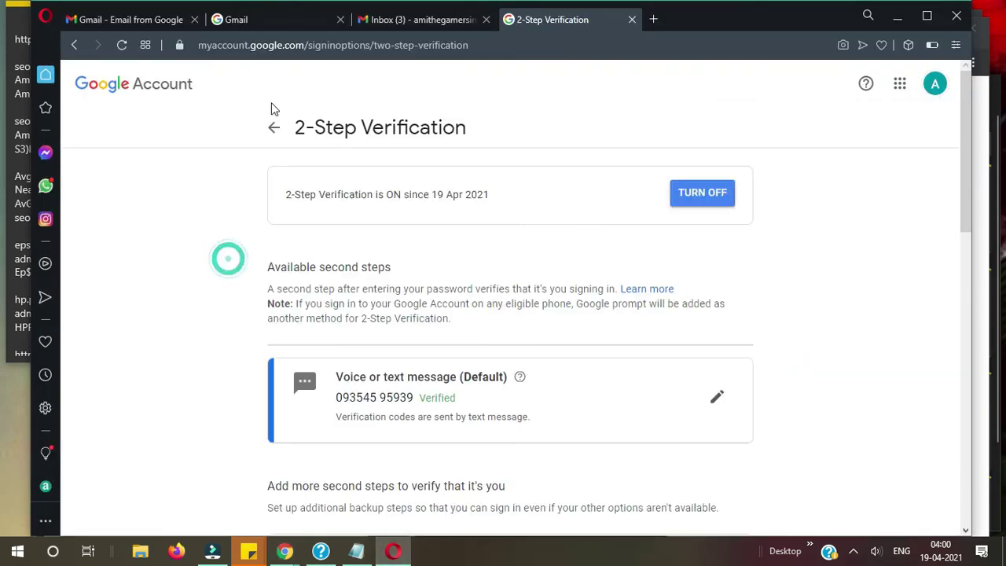
click(273, 127)
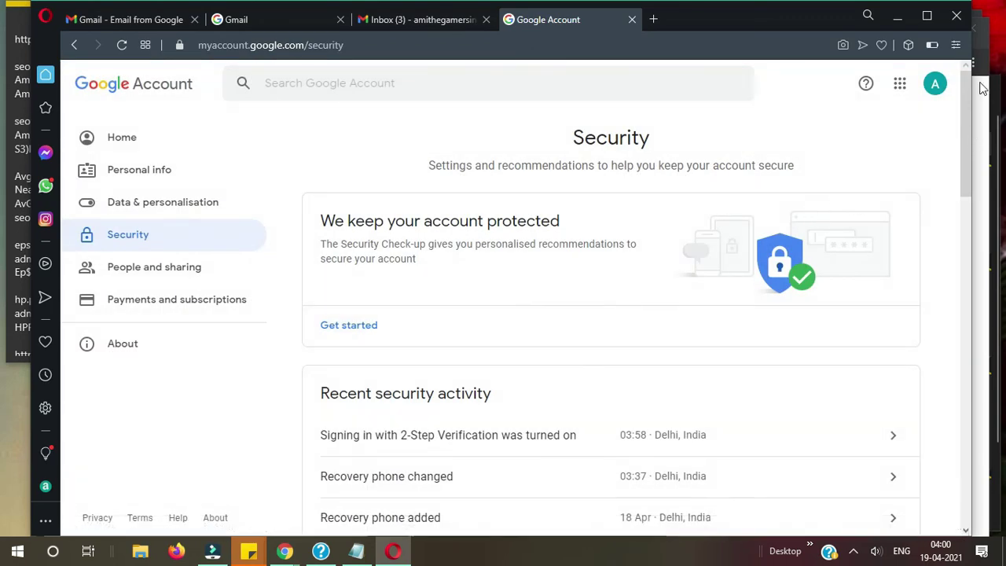
drag(964, 91, 982, 226)
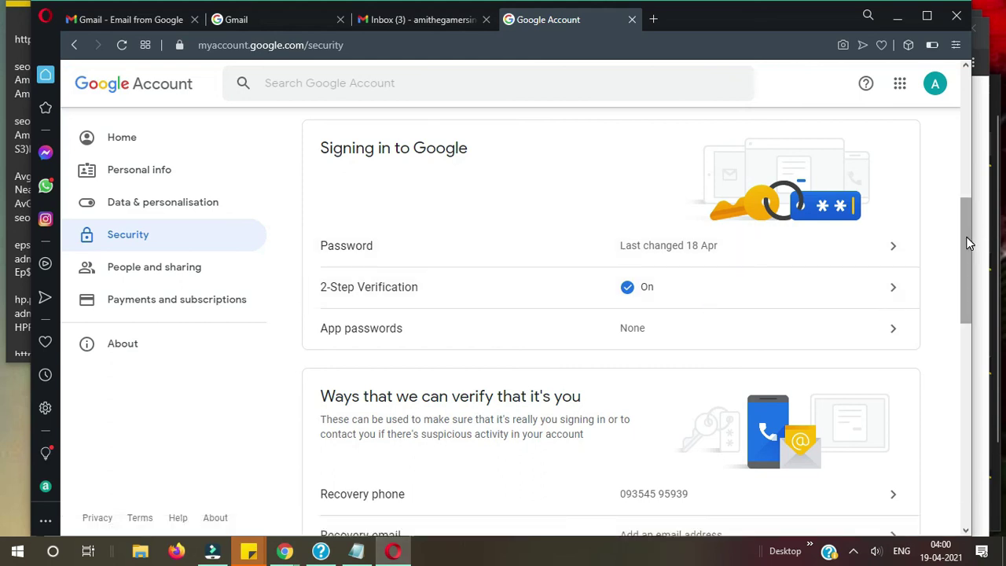
drag(965, 239, 967, 150)
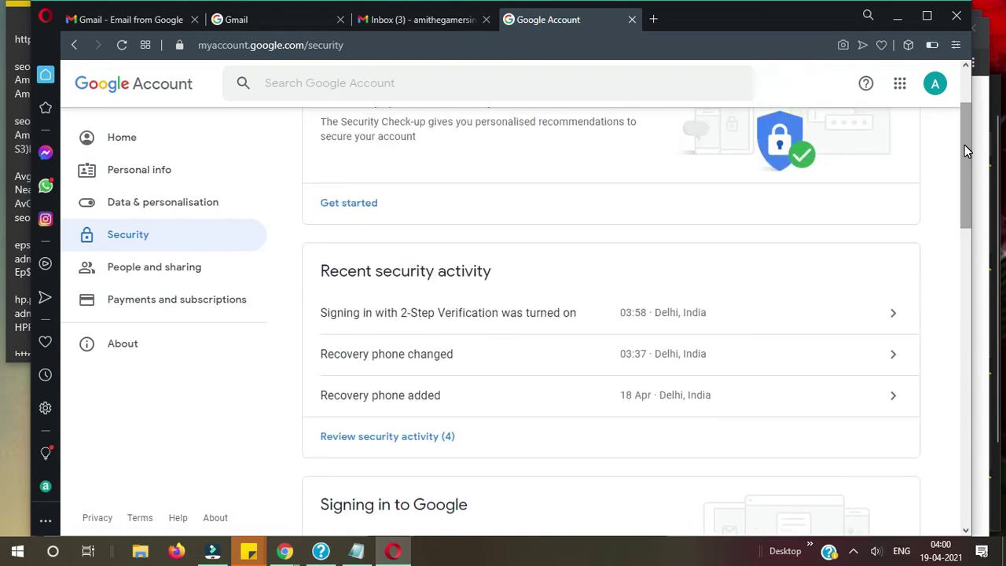